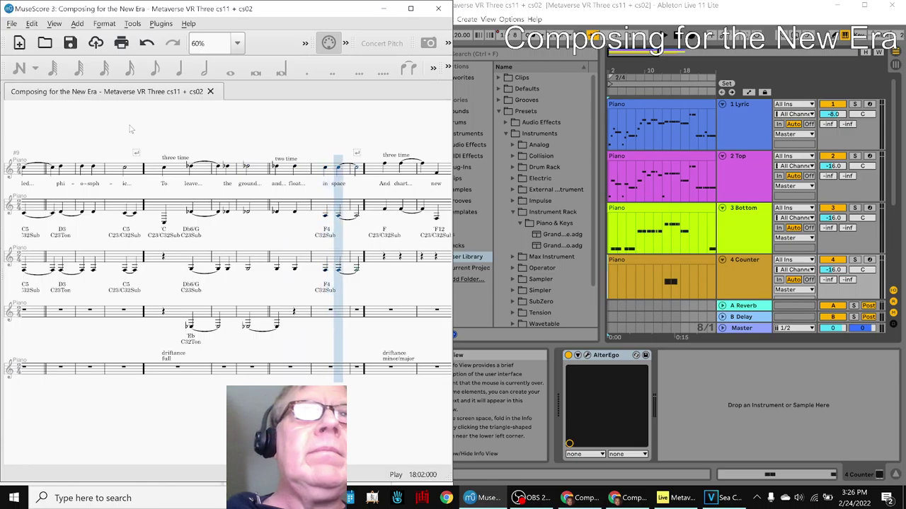
- Stop the score playback, switch to Ableton Live and play the Metaverse VR Three cs11 + cs02 set
key(space)
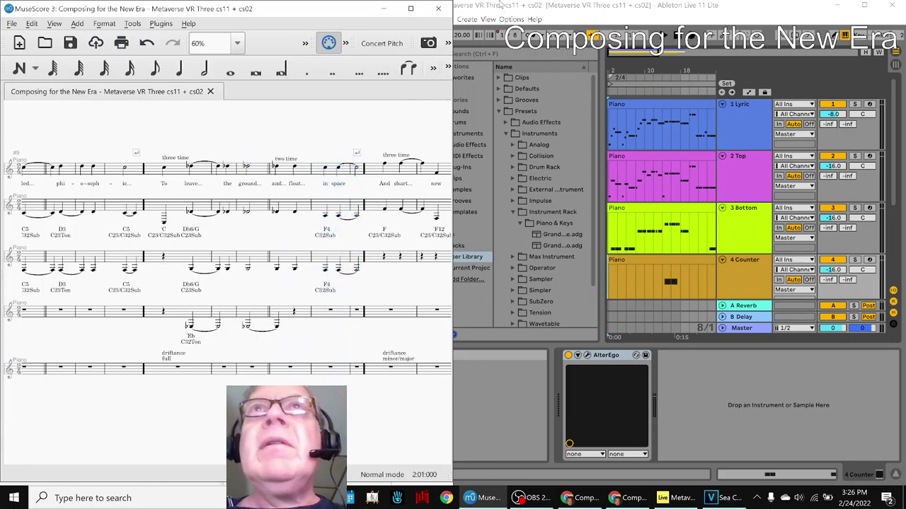
key(Escape)
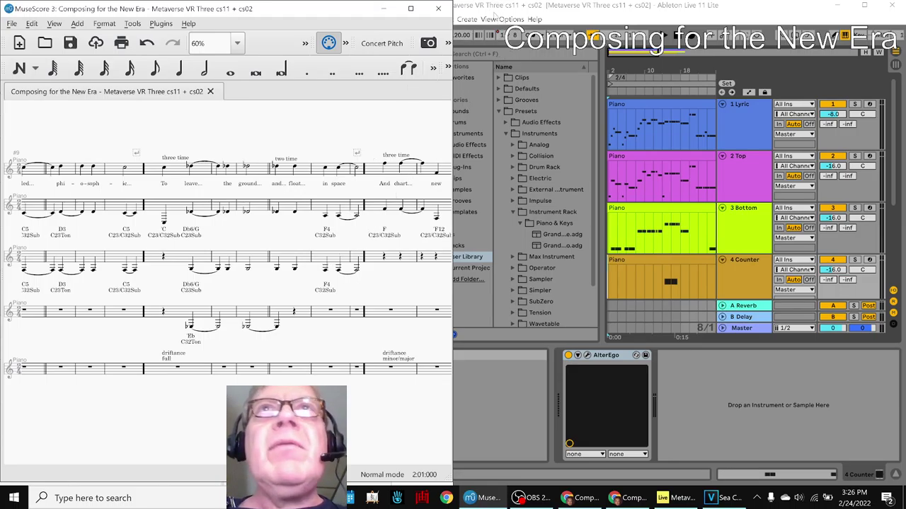
click(496, 10)
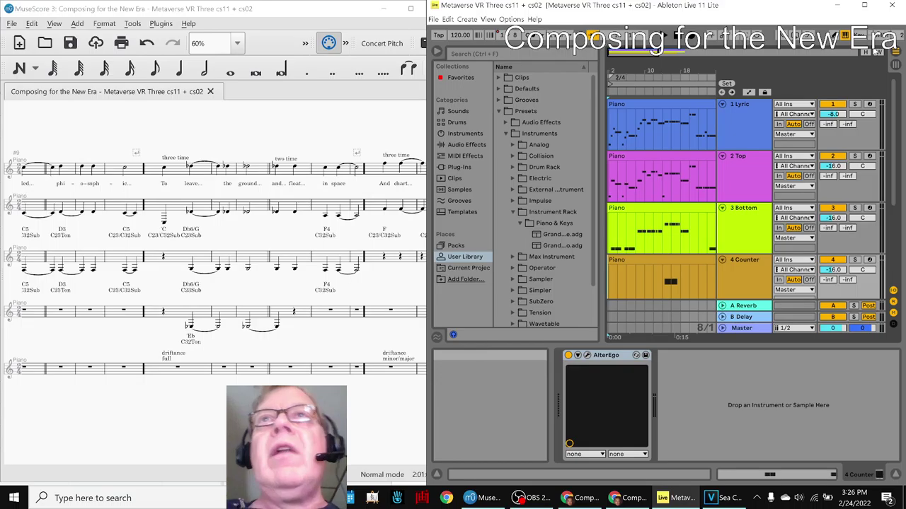
key(space)
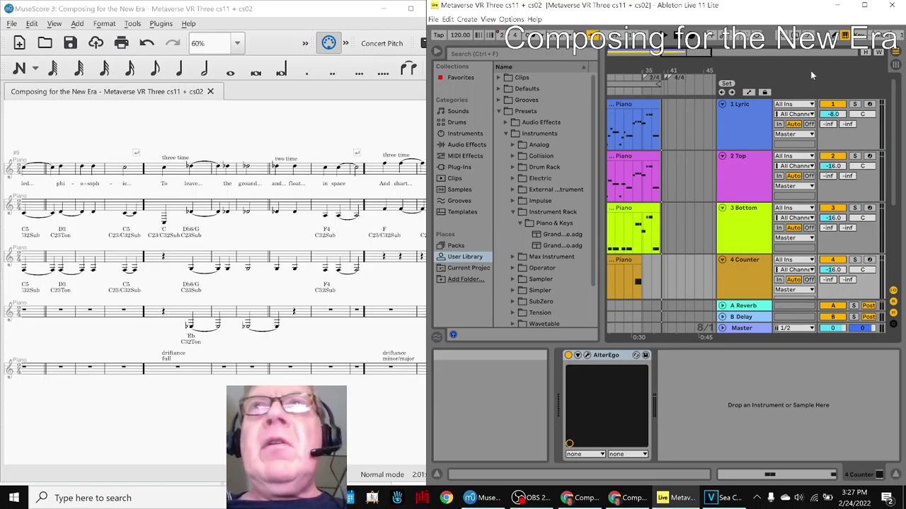
- Open the AlterEgo plug-in window of the Lyric track to view its voice and words settings, and close it
click(640, 111)
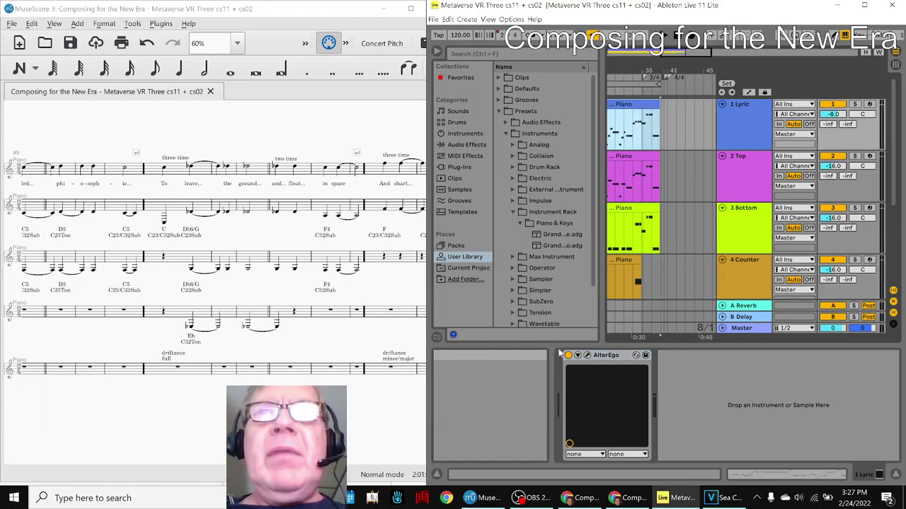
click(586, 355)
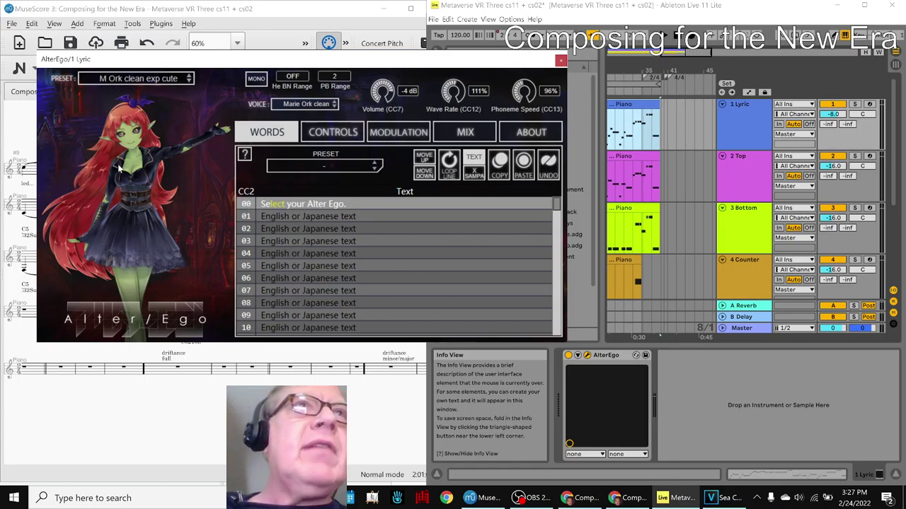
click(560, 62)
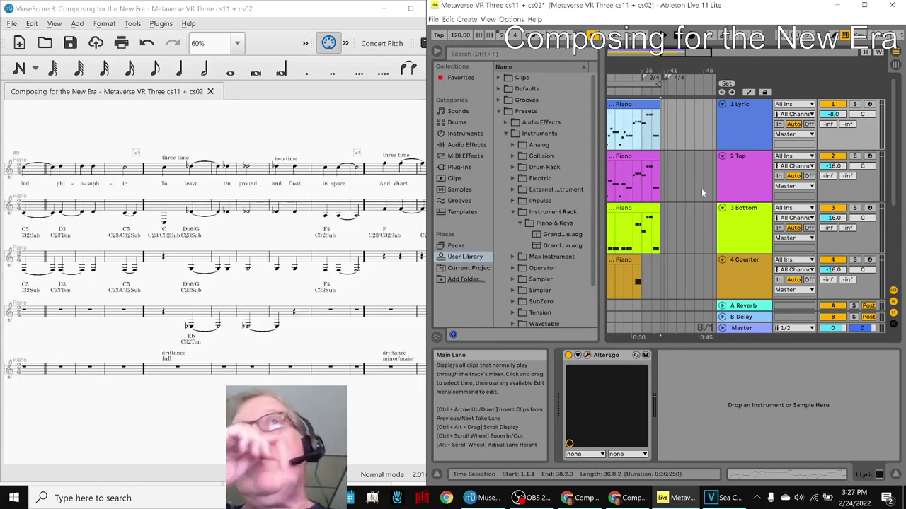
- Open the recent set "four part suite harmony lyric alter ego test 24-feb-2022", saving changes to the current set, and maximize the window
click(434, 19)
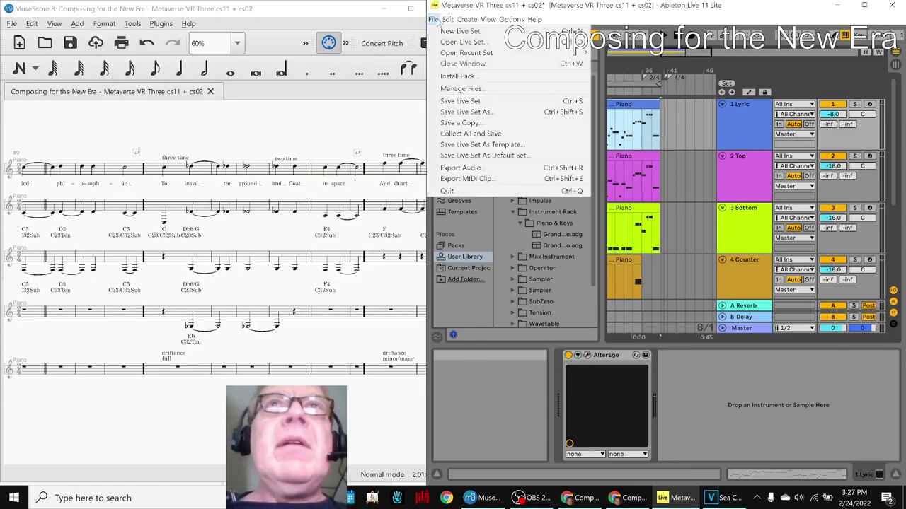
mouse_move(445, 54)
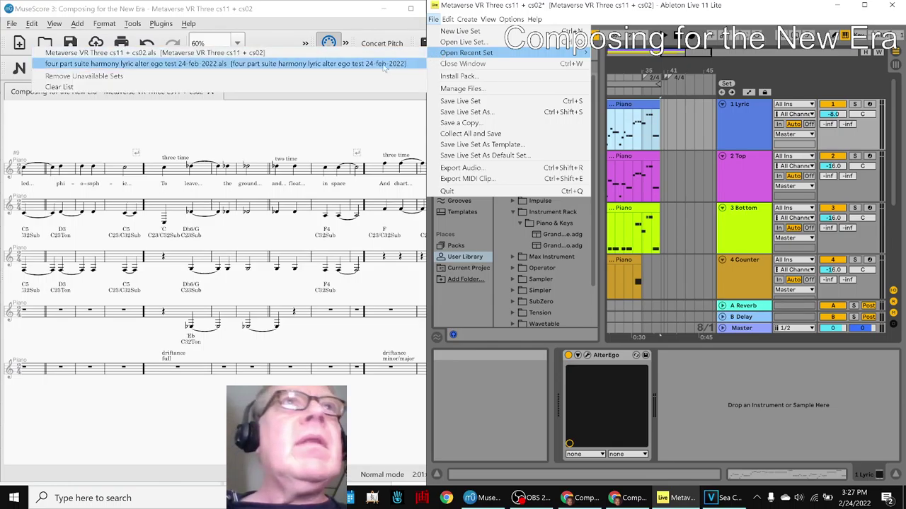
click(341, 66)
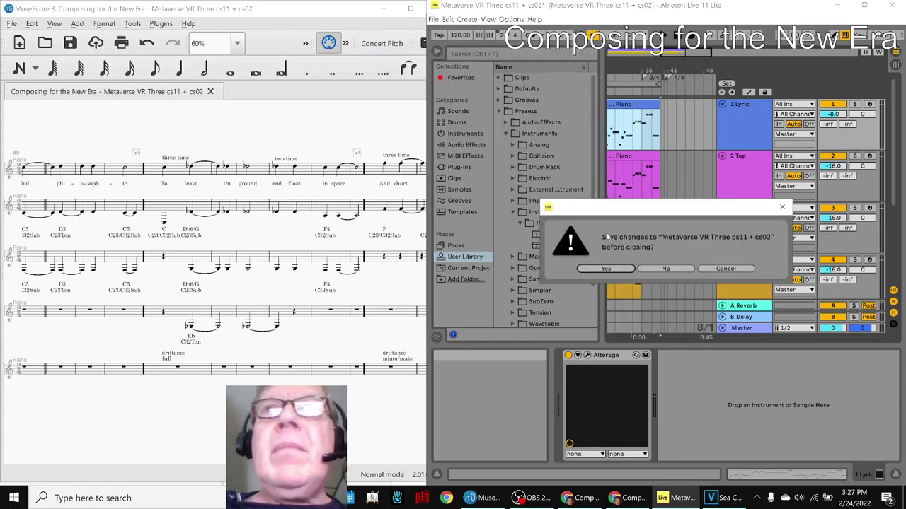
click(607, 270)
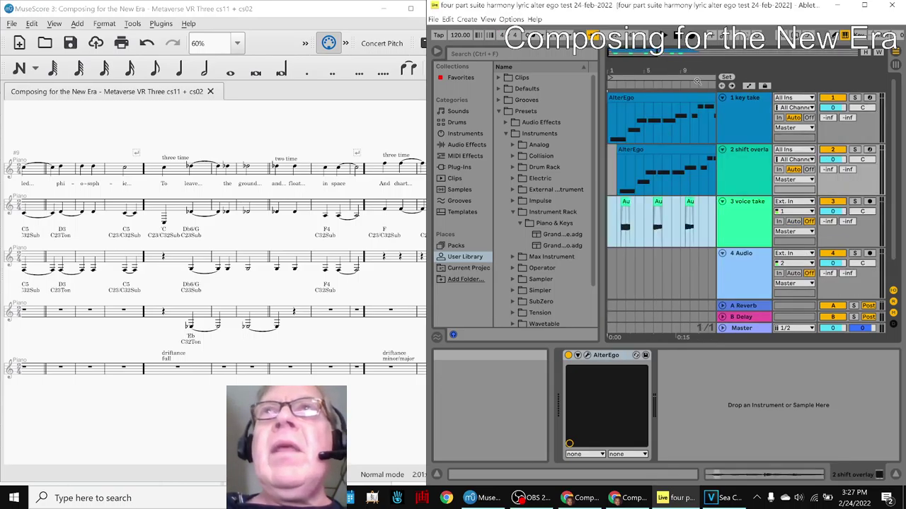
click(863, 5)
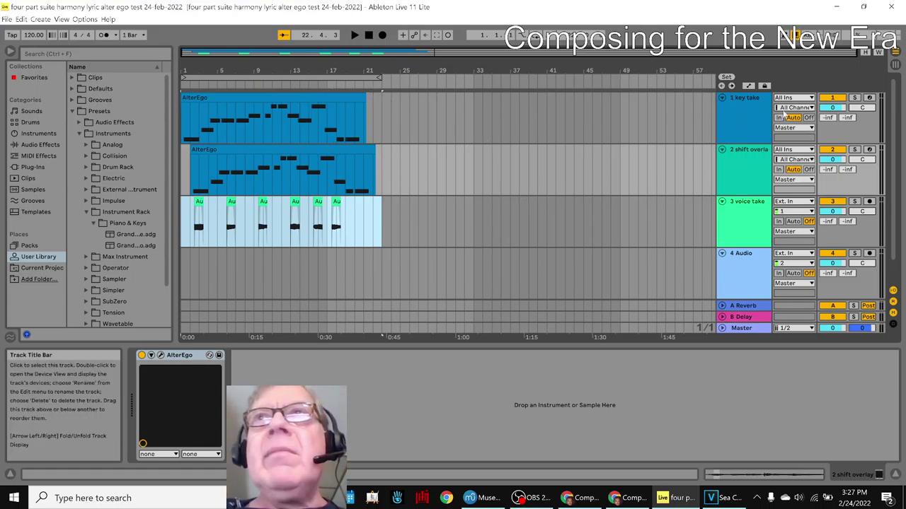
- Solo the key take track to play its opening bars, then switch the solo to the shift overlay track and clear it
click(870, 99)
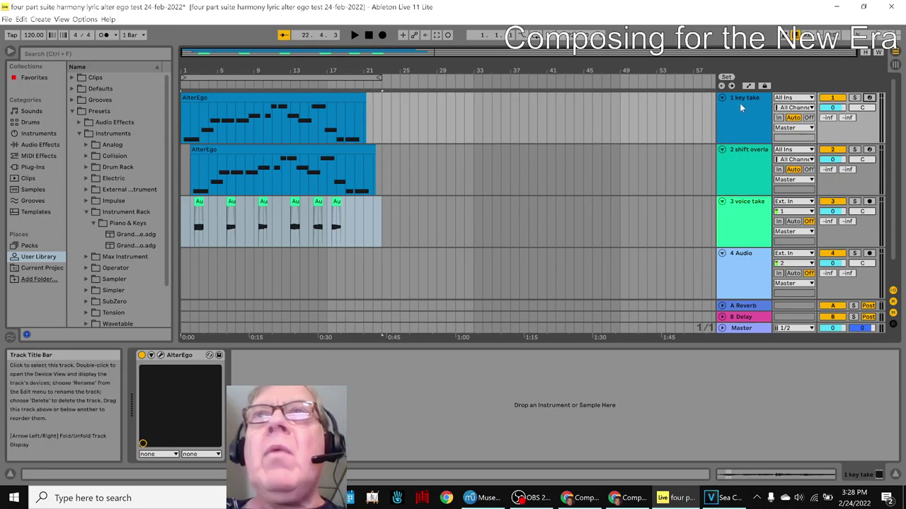
click(854, 98)
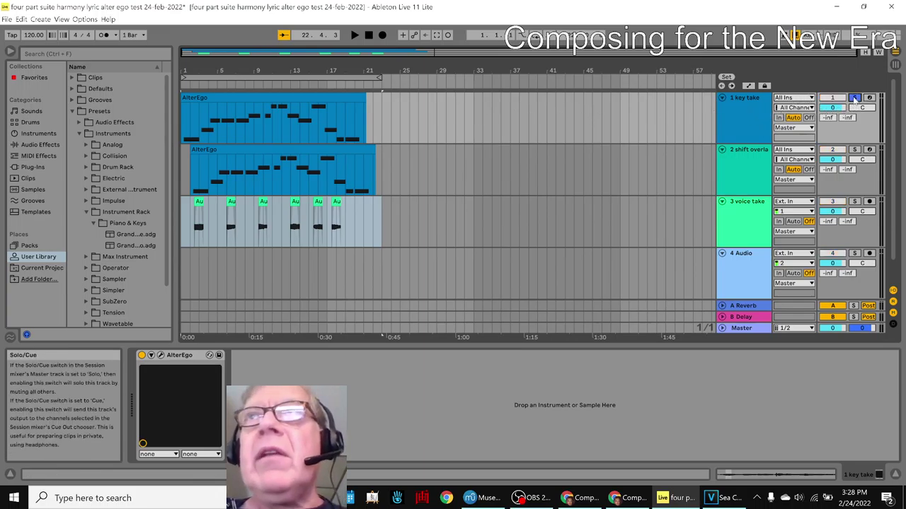
key(space)
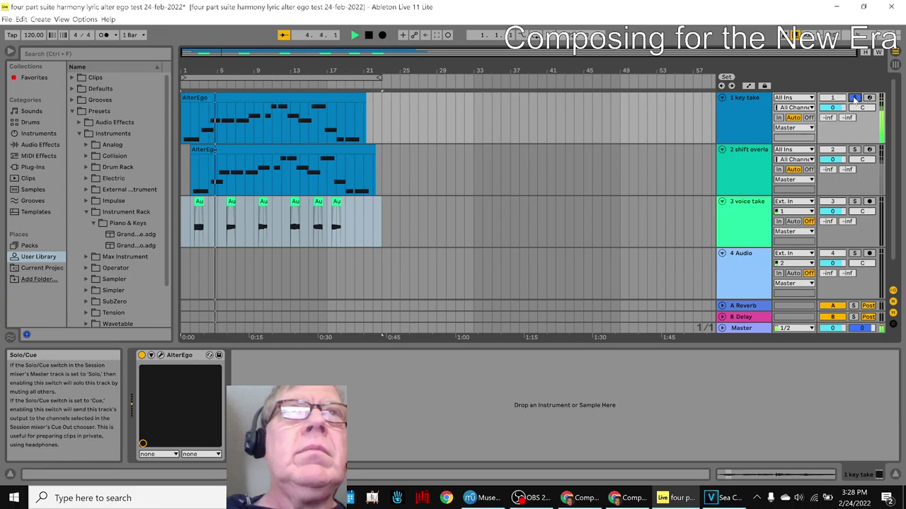
key(space)
click(855, 150)
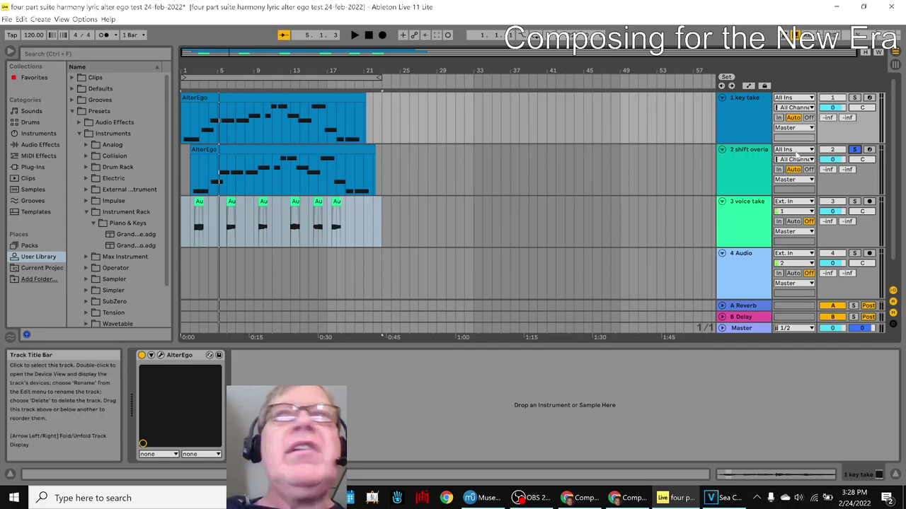
click(855, 150)
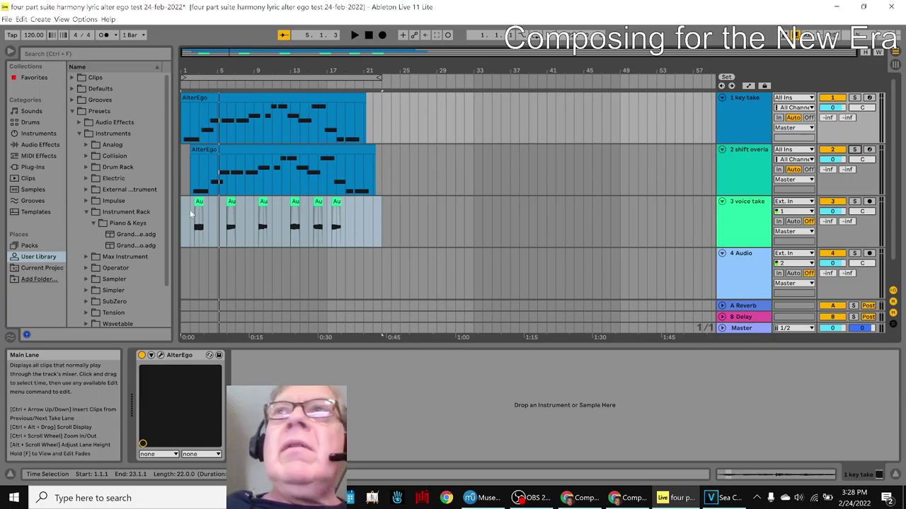
- Play the arrangement with all tracks sounding, stop it near the end, and arm the shift overlay track for recording
key(space)
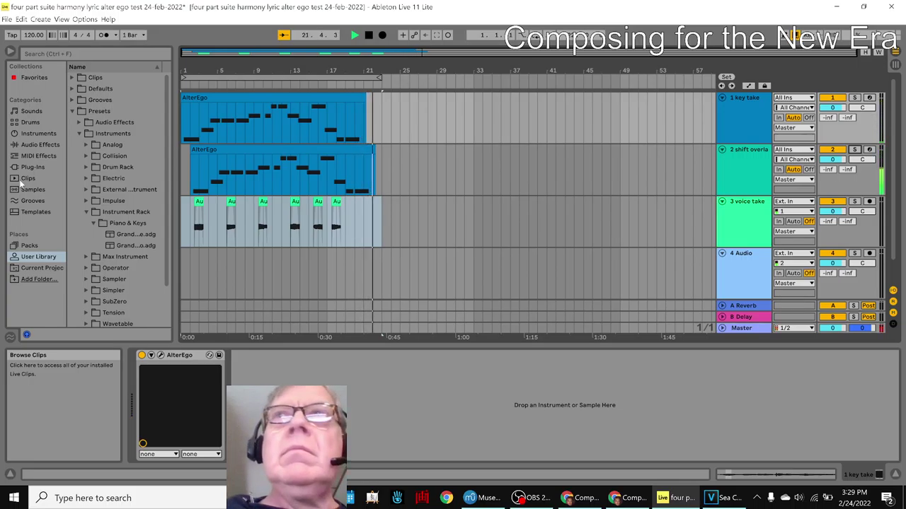
key(space)
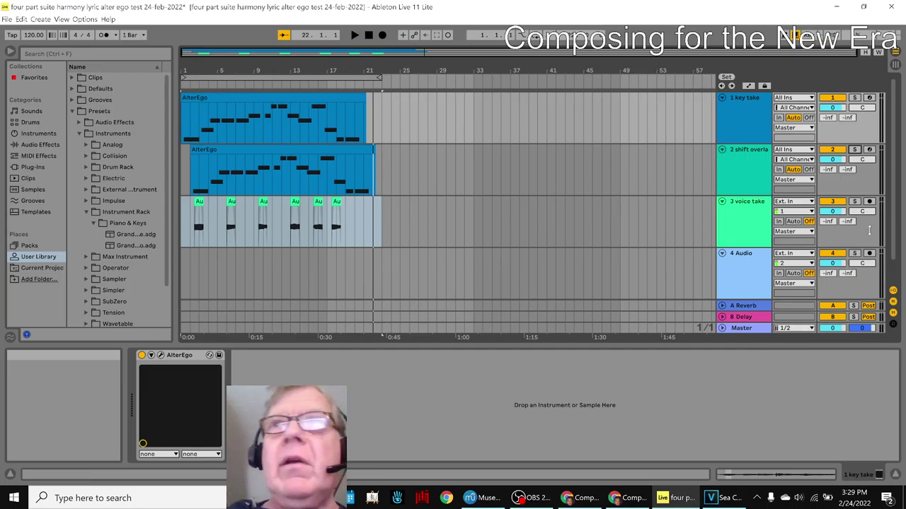
click(870, 150)
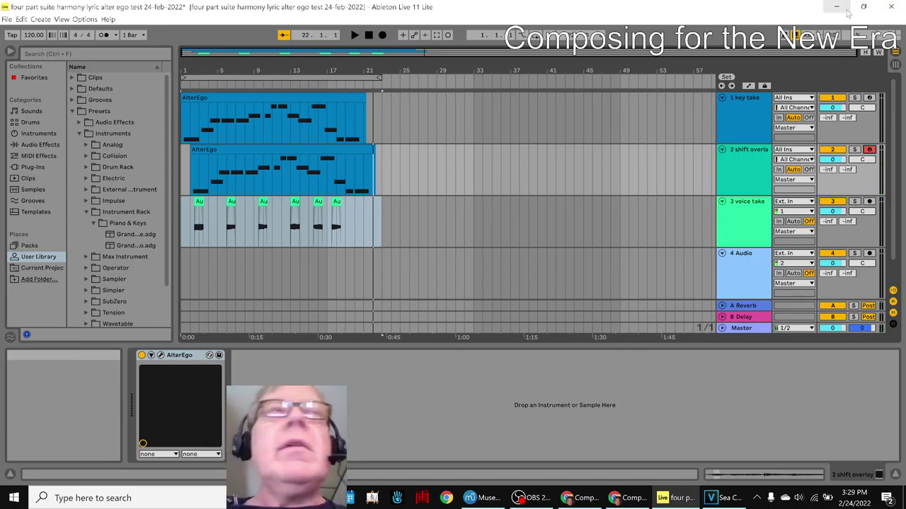
- Switch to the Google Sheets episode notes and review the Ideas Next Time entries on the Napkin Diagram sheet
click(624, 502)
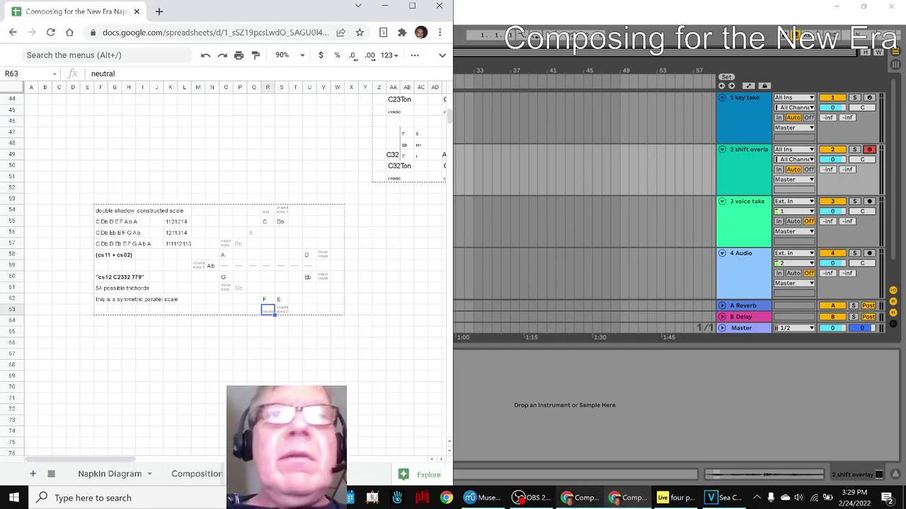
click(584, 498)
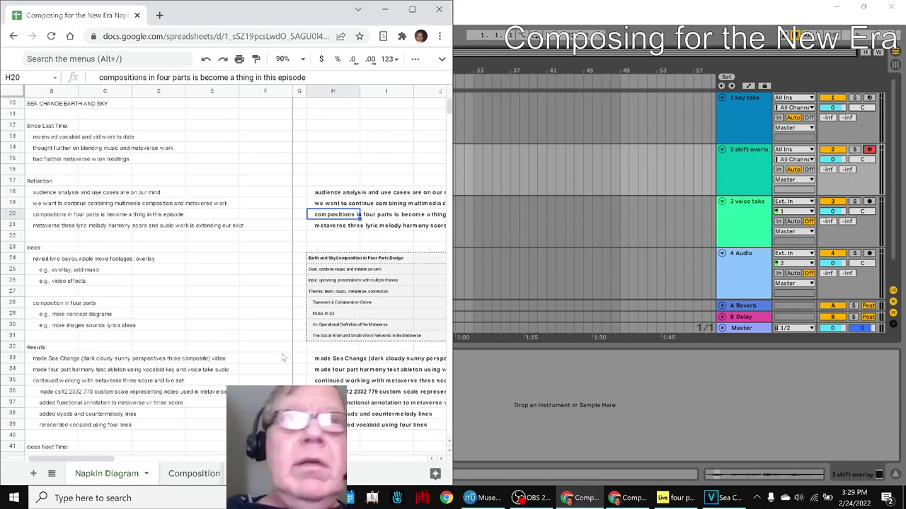
scroll(129, 305, down, 5)
click(71, 304)
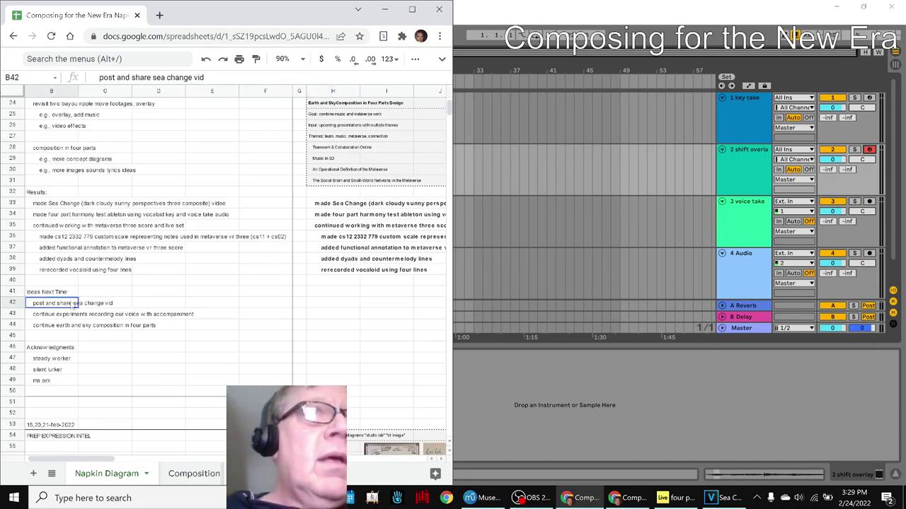
click(35, 316)
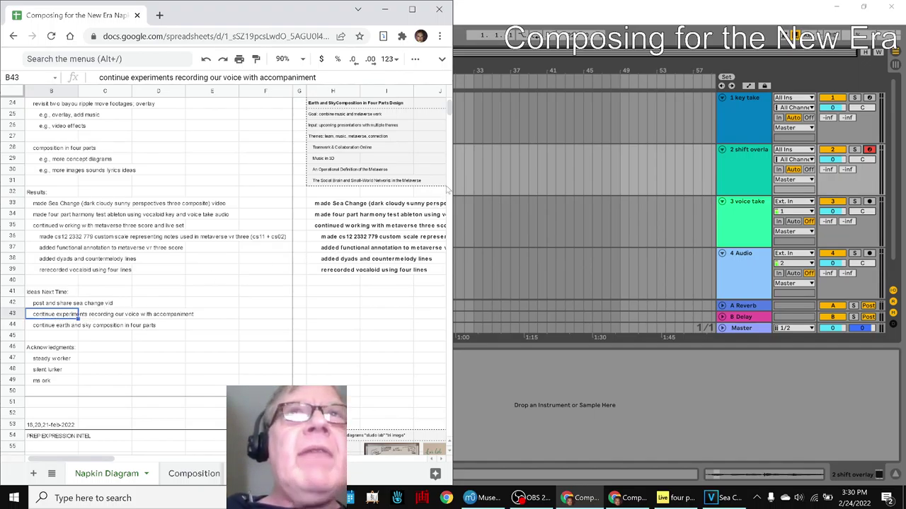
- Go through the "Earth and Sky Composition in Four Parts Design" block, reading each of its four theme entries
click(317, 106)
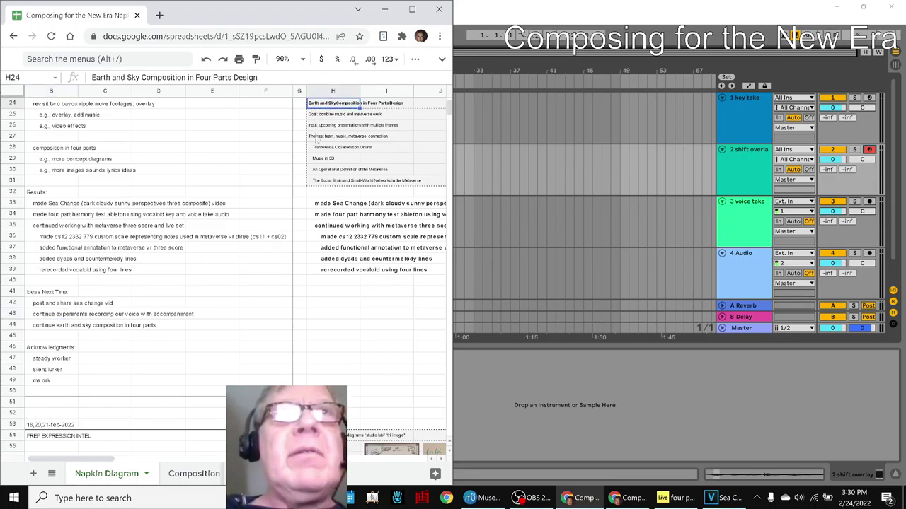
click(315, 147)
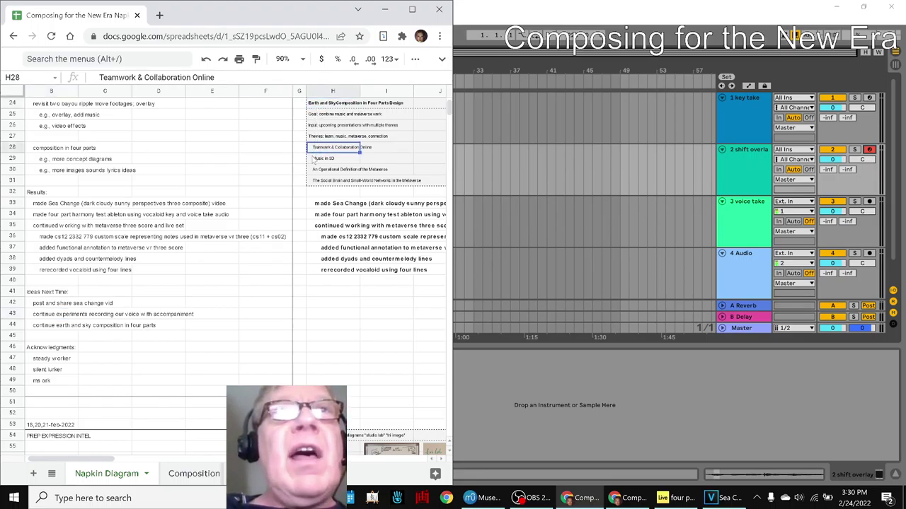
click(314, 158)
click(314, 170)
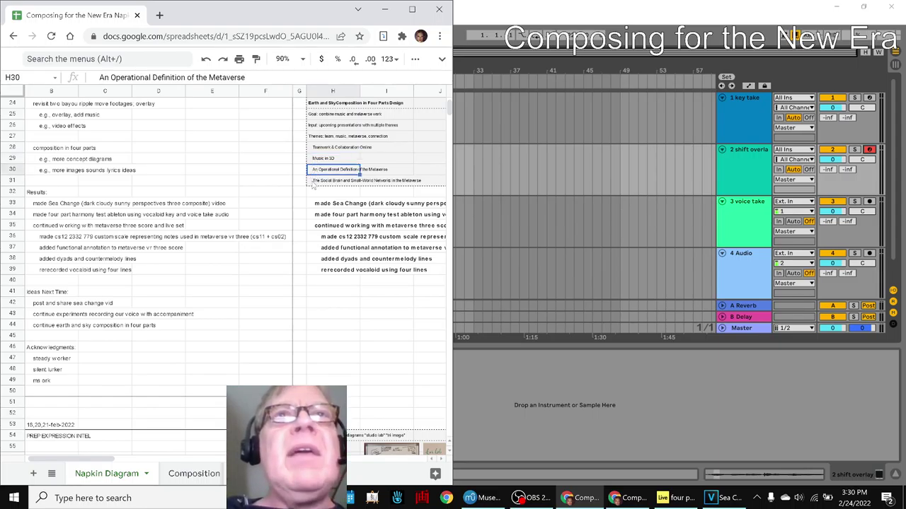
click(314, 182)
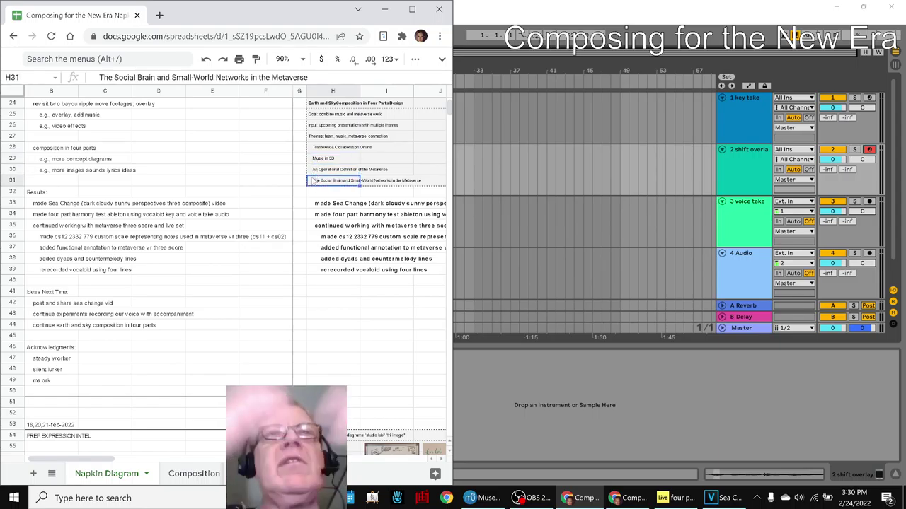
- Go through the entries under Acknowledgments in the episode notes and switch to OBS
click(44, 359)
click(38, 371)
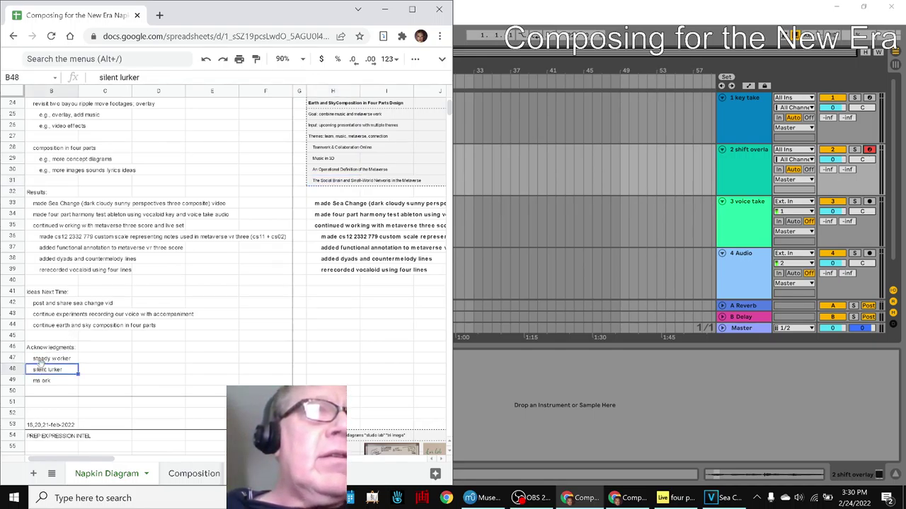
scroll(40, 361, down, 5)
click(38, 227)
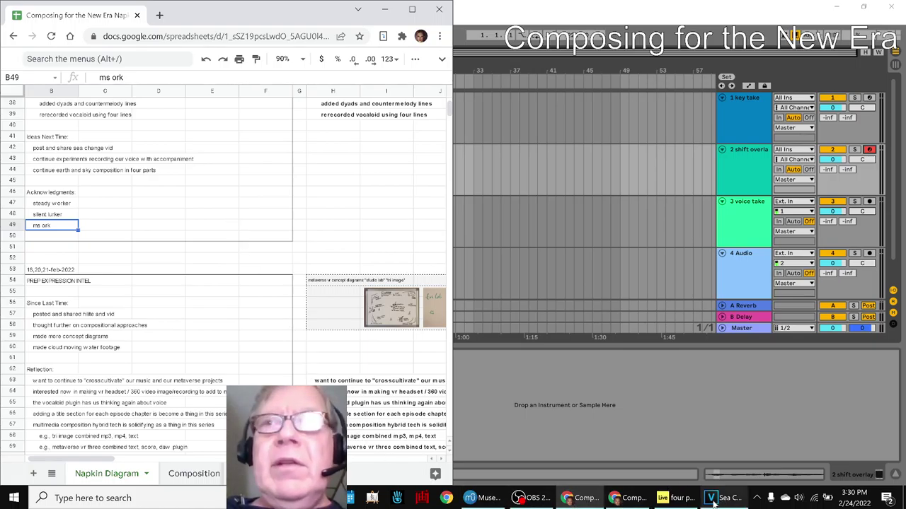
click(522, 499)
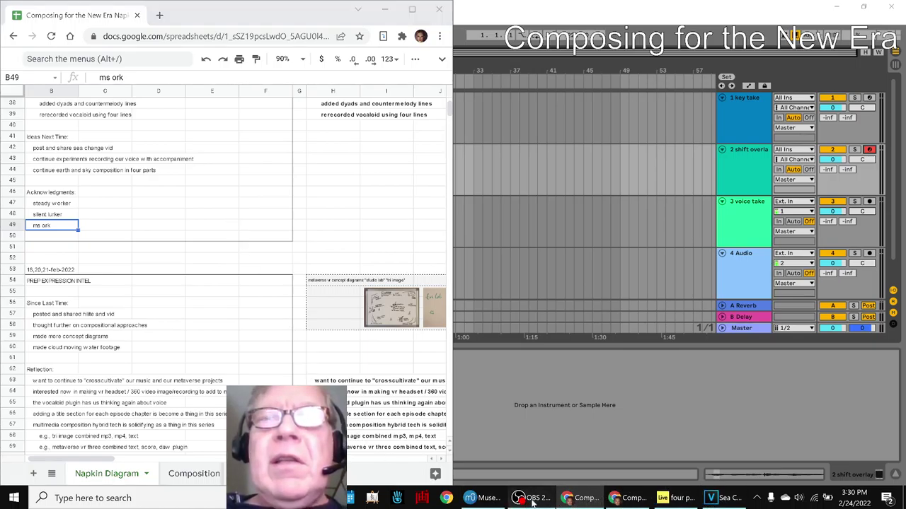